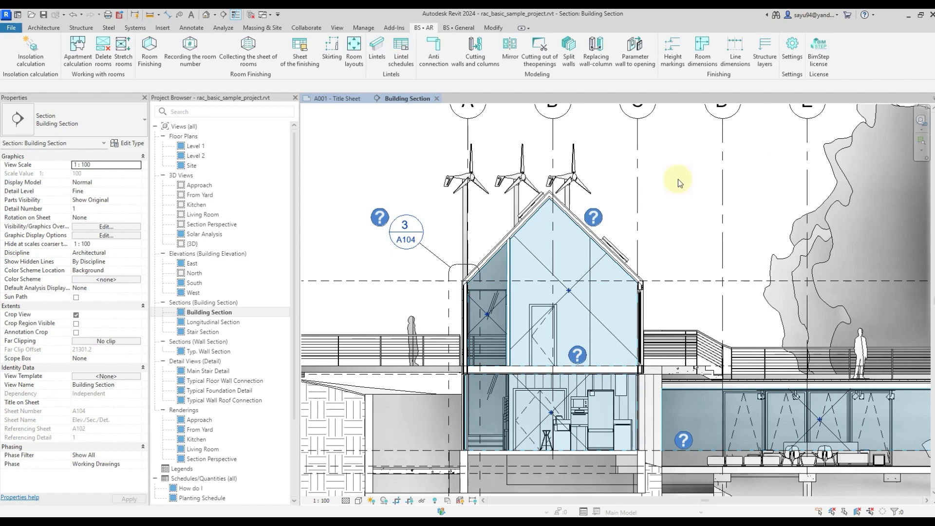
# Start a Structure layers annotation at a point on the outer face of the upper-floor wall near grid A
pyautogui.click(760, 56)
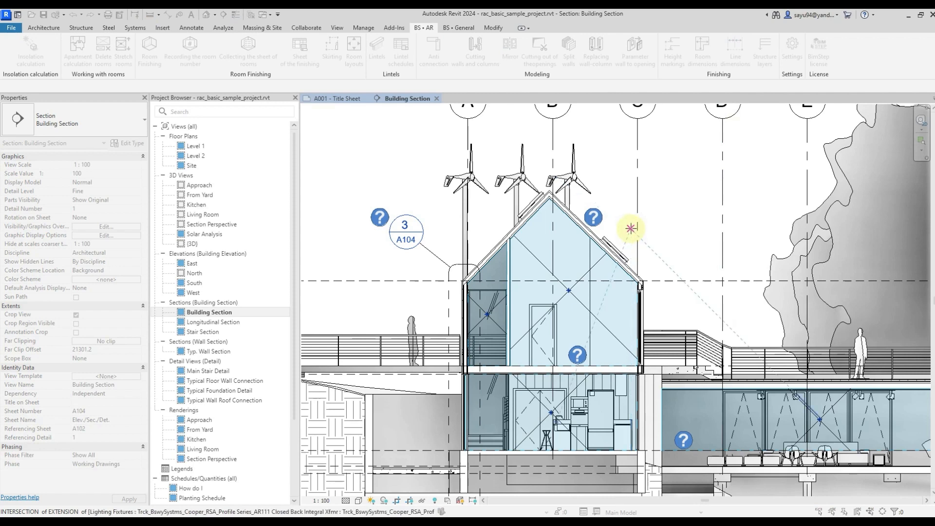
pyautogui.moveTo(576, 263); pyautogui.dragTo(623, 235, button='middle')
pyautogui.scroll(4, 500, 273)
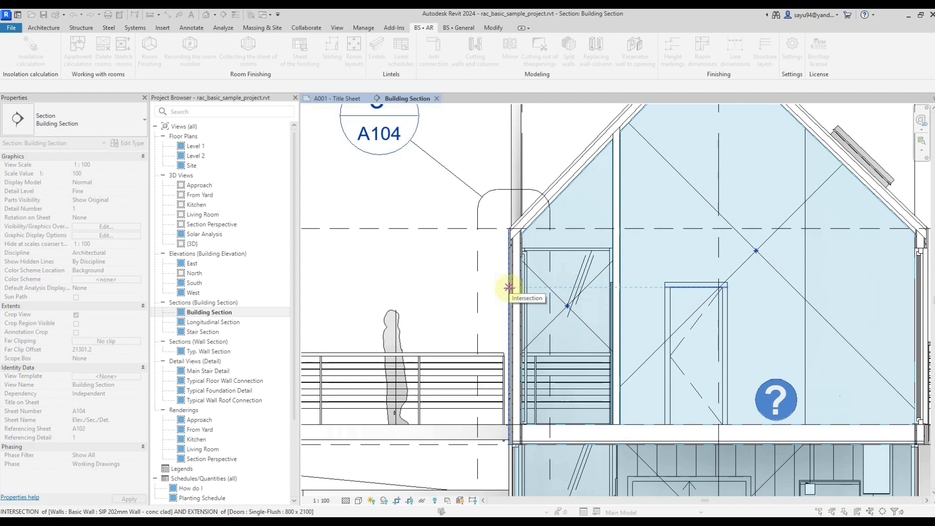
pyautogui.click(509, 287)
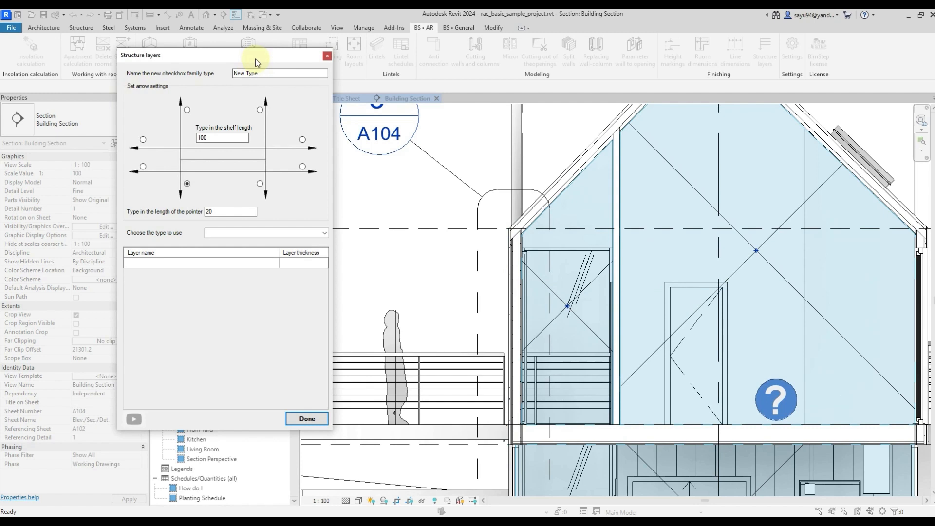
# Name the new annotation type Wall, choose the lower right-pointing arrow and set the pointer length to 30
pyautogui.click(259, 73)
pyautogui.hotkey('ctrl', 'a')
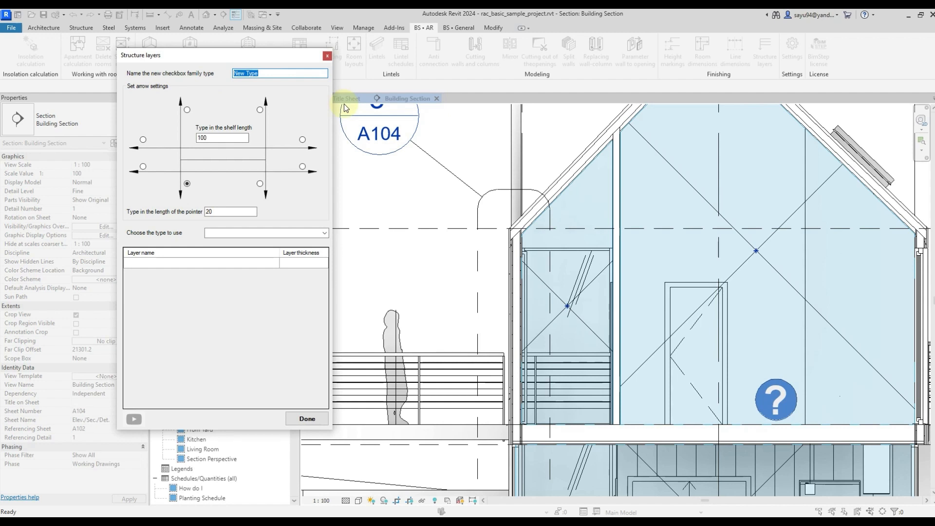
pyautogui.write('Wall')
pyautogui.click(303, 167)
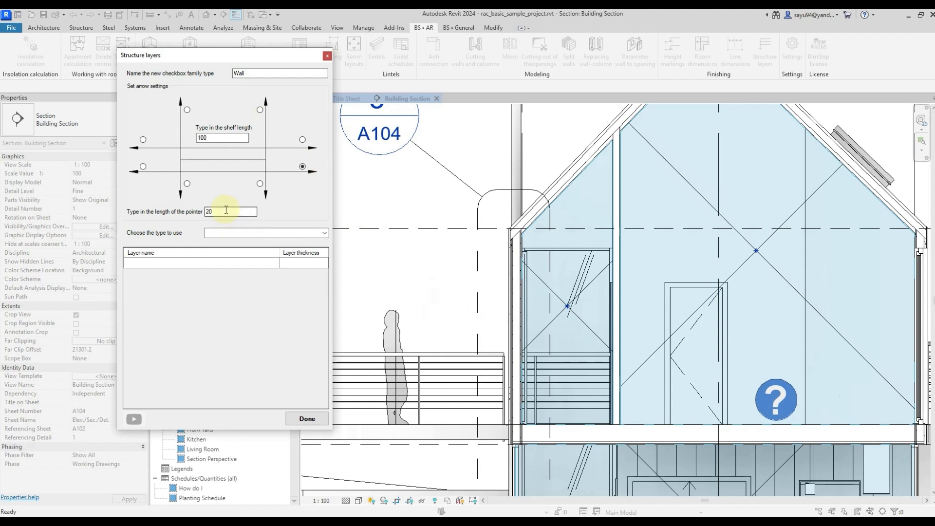
pyautogui.moveTo(203, 211); pyautogui.dragTo(237, 214)
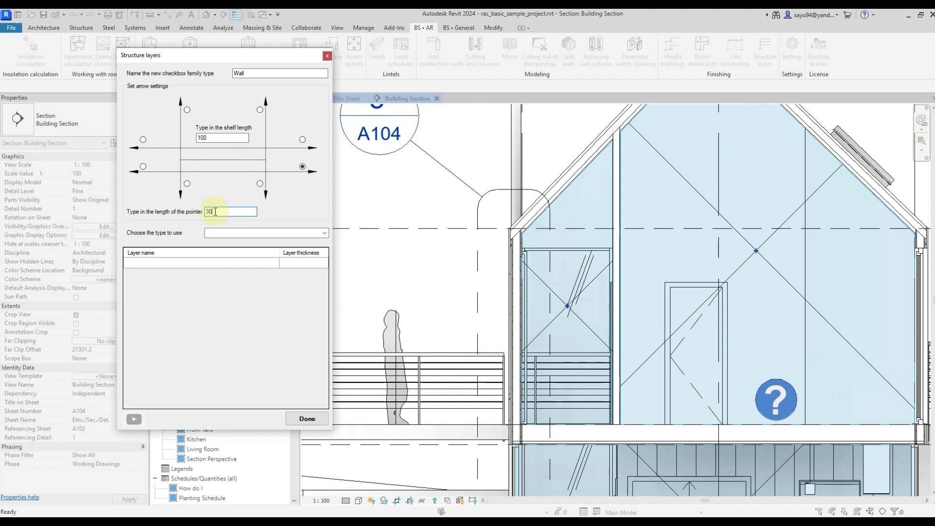
pyautogui.write('30')
pyautogui.click(229, 138)
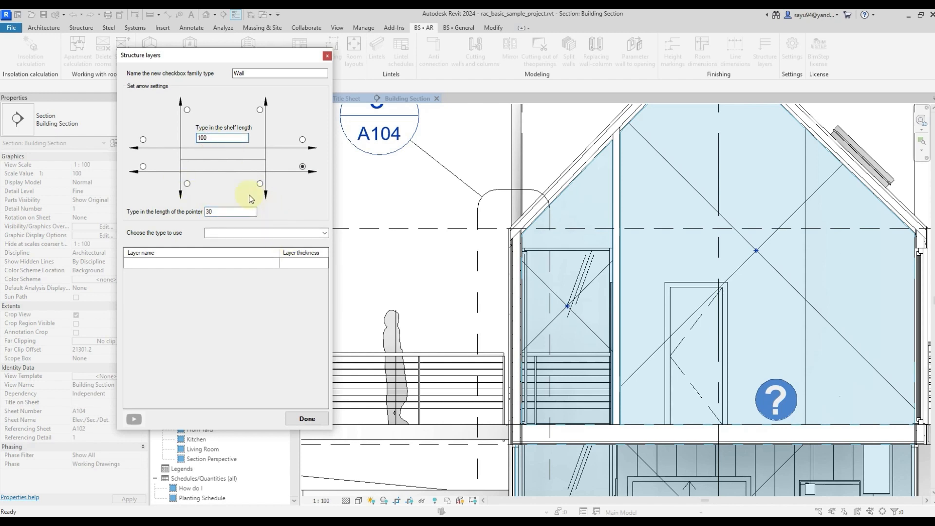
pyautogui.doubleClick(212, 140)
# Enter the first two wall layers: Concrete, Sand/Cement Screed with thickness 20 and Timber Insulated Panel with thickness 15
pyautogui.click(206, 264)
pyautogui.click(307, 263)
pyautogui.click(200, 264)
pyautogui.click(297, 266)
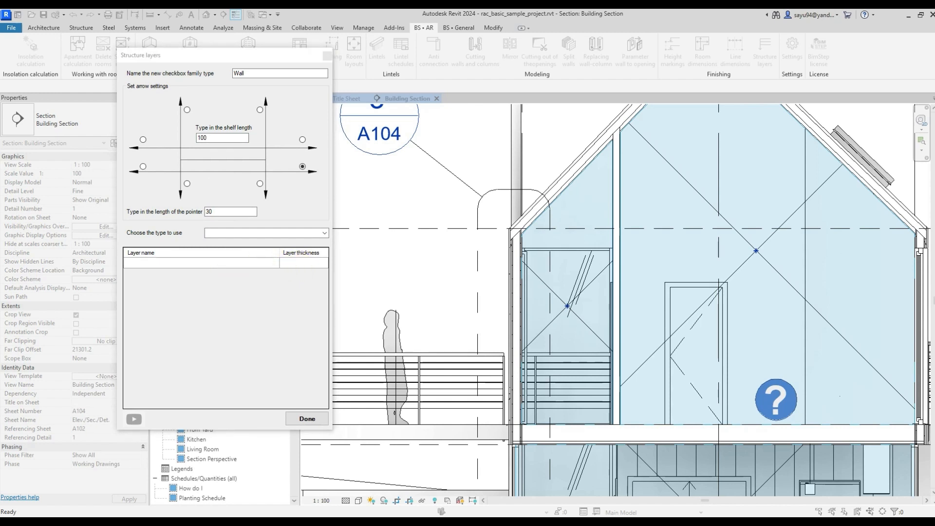
pyautogui.click(188, 264)
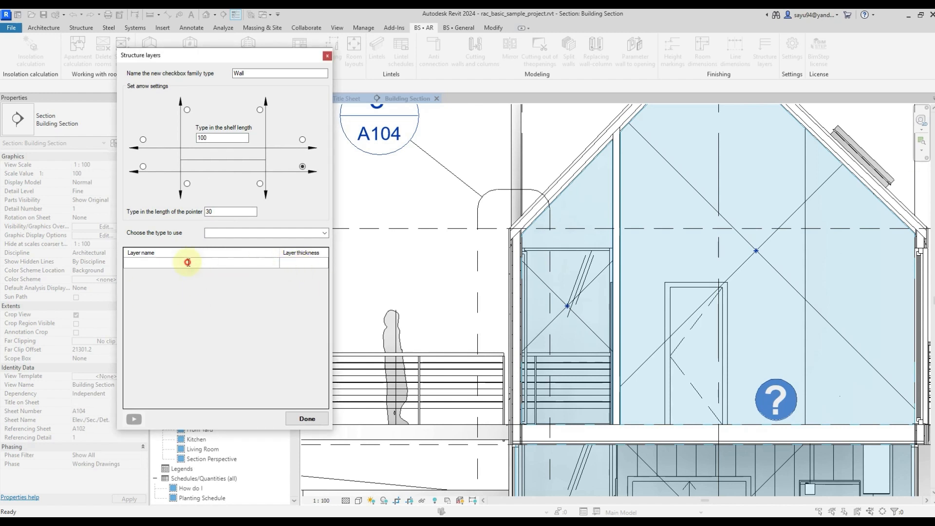
pyautogui.write('Concrete, Sand/Cement Screed - 20')
pyautogui.click(308, 262)
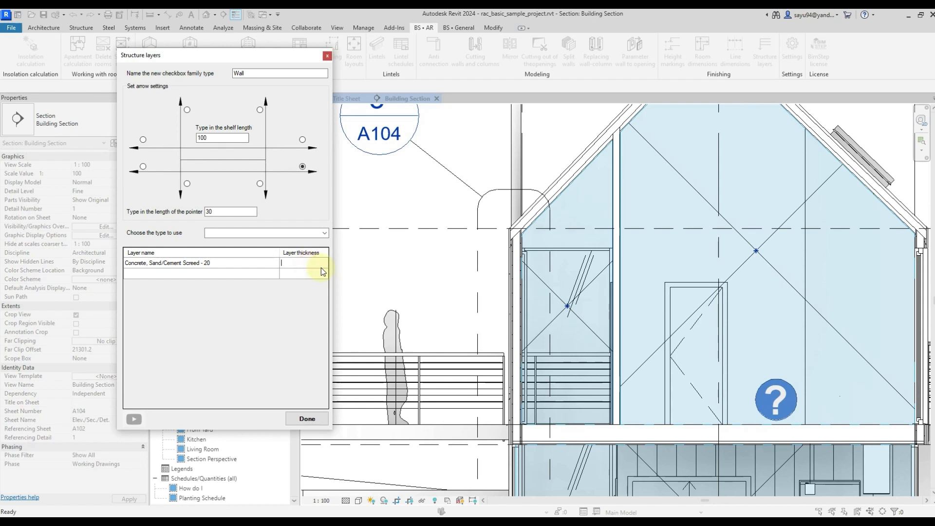
pyautogui.click(224, 266)
pyautogui.click(227, 264)
pyautogui.press('BackSpace')
pyautogui.click(291, 263)
pyautogui.write('20')
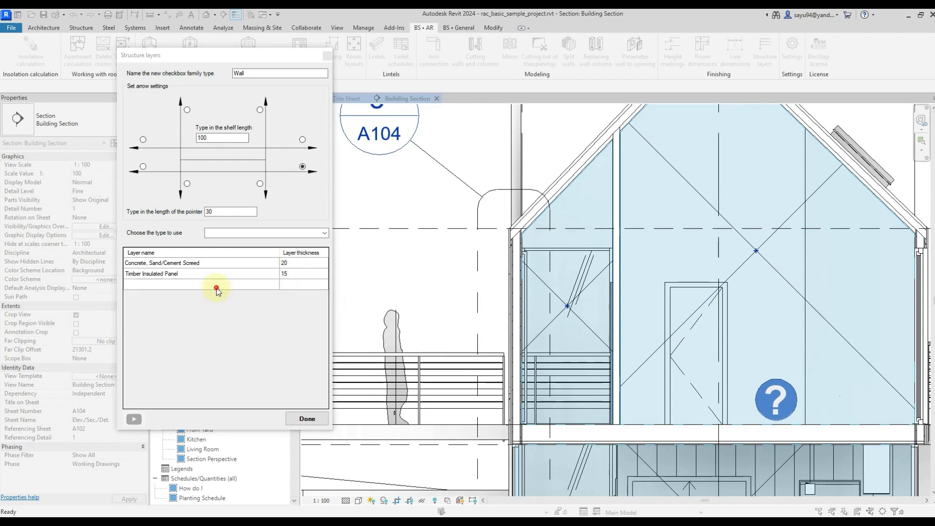
# Add the wall layers Iinsulation Panel with thickness 100 and a second Timber Insulated Panel with thickness 15
pyautogui.click(217, 286)
pyautogui.write('Iinsulation Panel')
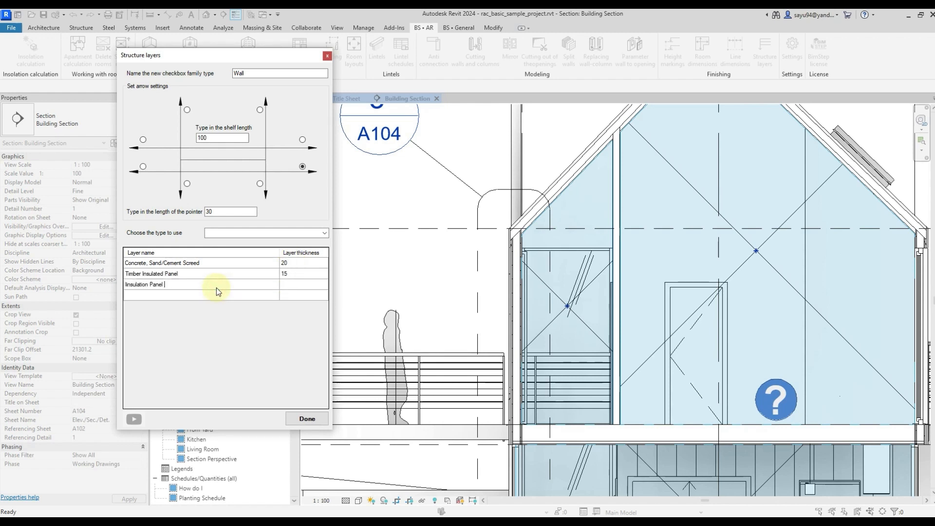
pyautogui.click(295, 284)
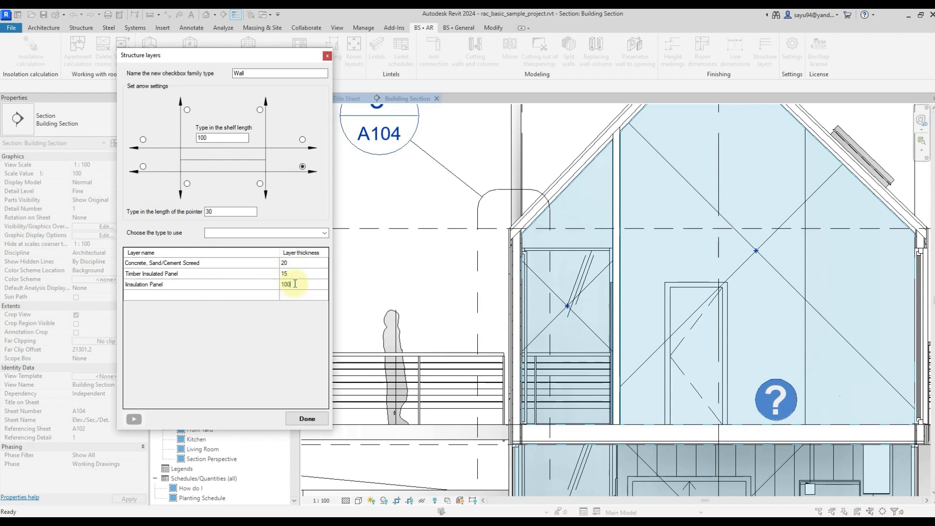
pyautogui.click(209, 294)
pyautogui.write('Timber Insulated Panel')
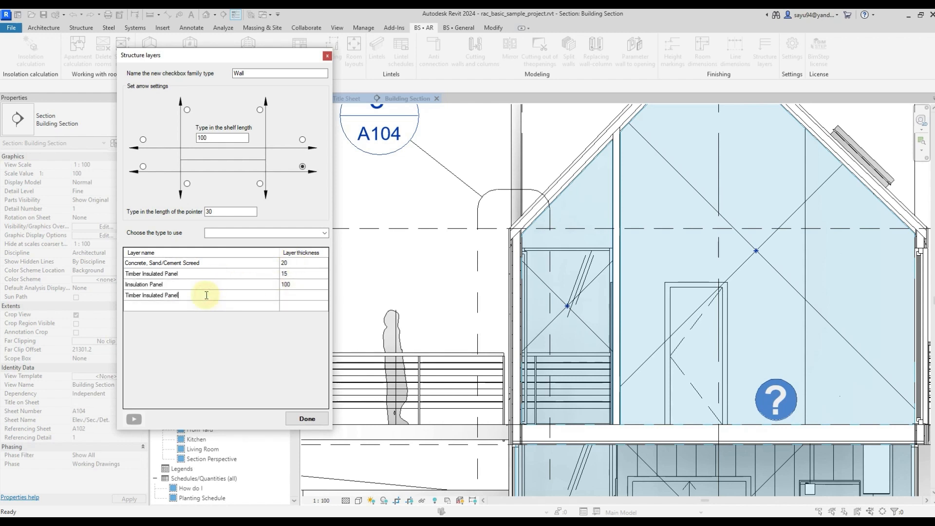
pyautogui.click(303, 296)
pyautogui.write('15')
# Add a Plasterboard layer with thickness 12 and create the wall layer annotation
pyautogui.hotkey('alt', 'Tab')
pyautogui.click(157, 306)
pyautogui.write('Plasterboard')
pyautogui.click(297, 305)
pyautogui.write('12')
pyautogui.click(306, 418)
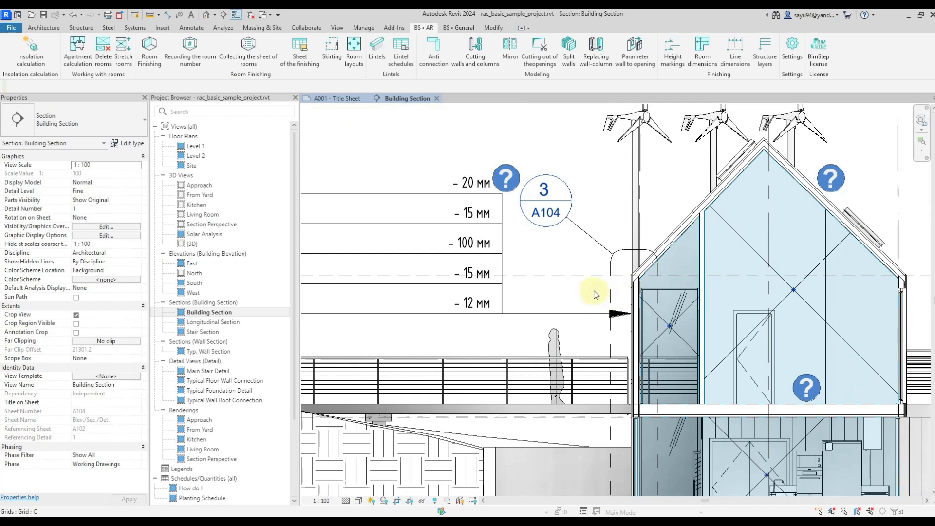
# Review the layer texts of the new wall annotation and set the section's view scale to 1:50
pyautogui.scroll(-2, 599, 288)
pyautogui.moveTo(580, 267); pyautogui.dragTo(706, 282, button='middle')
pyautogui.click(636, 267)
pyautogui.scroll(2, 331, 228)
pyautogui.moveTo(341, 228); pyautogui.dragTo(374, 222, button='middle')
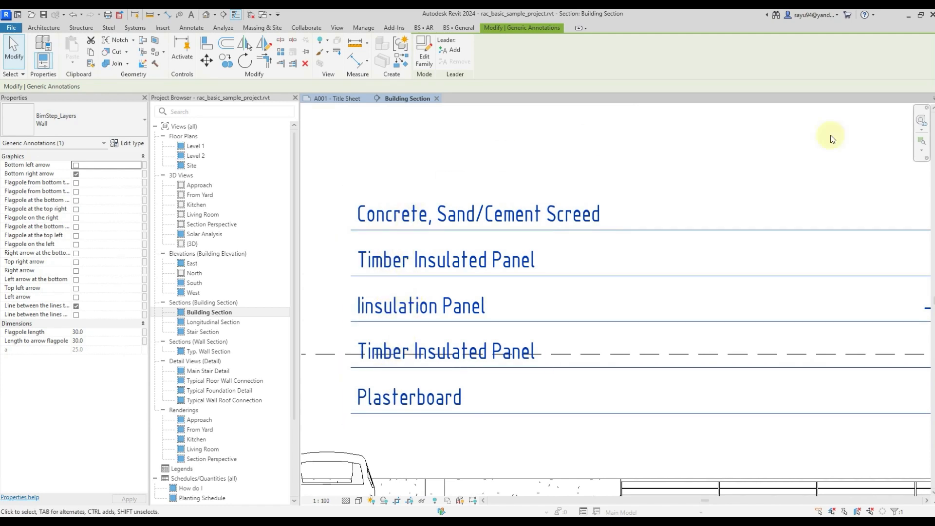
pyautogui.scroll(-1, 696, 139)
pyautogui.moveTo(696, 139); pyautogui.dragTo(658, 150, button='middle')
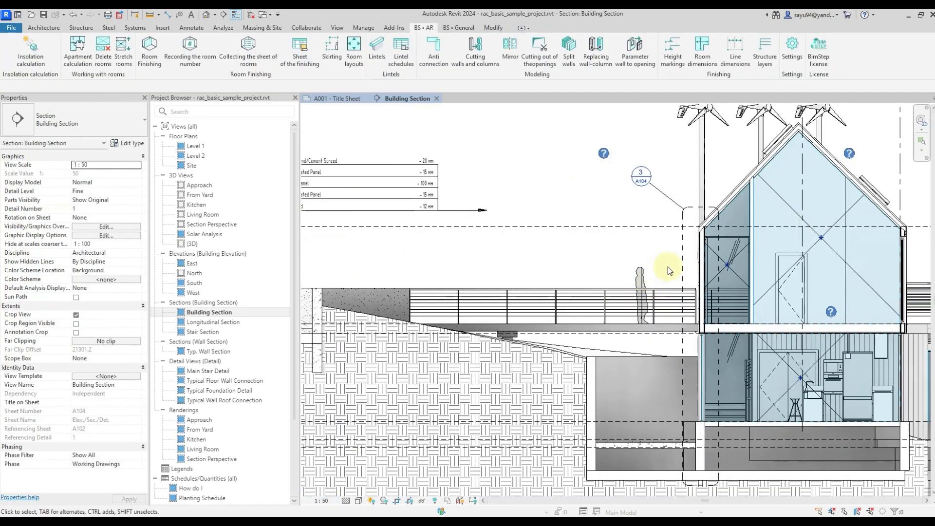
# Move the wall layer annotation so its arrow tip touches the outer face of the upper-floor wall at grid A
pyautogui.click(458, 209)
pyautogui.click(206, 60)
pyautogui.click(485, 213)
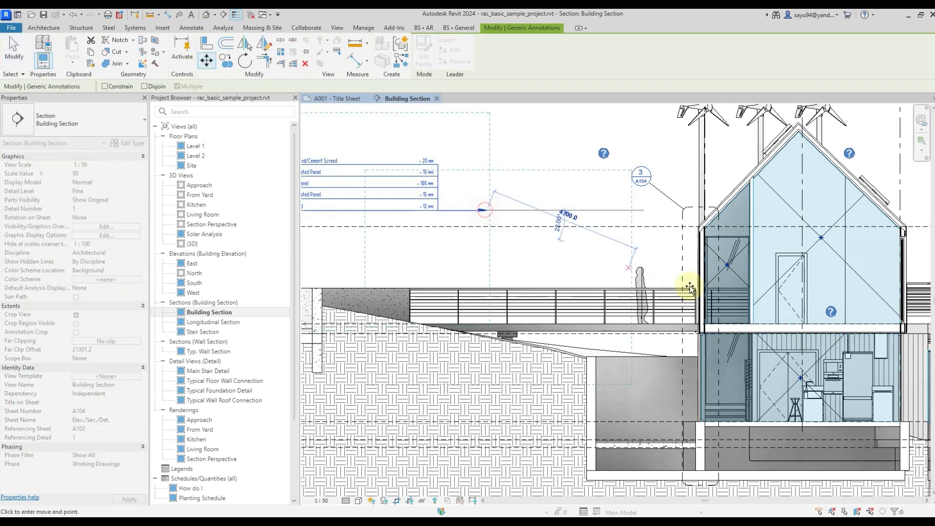
pyautogui.click(696, 277)
pyautogui.press('Escape')
pyautogui.moveTo(591, 260); pyautogui.dragTo(500, 256, button='middle')
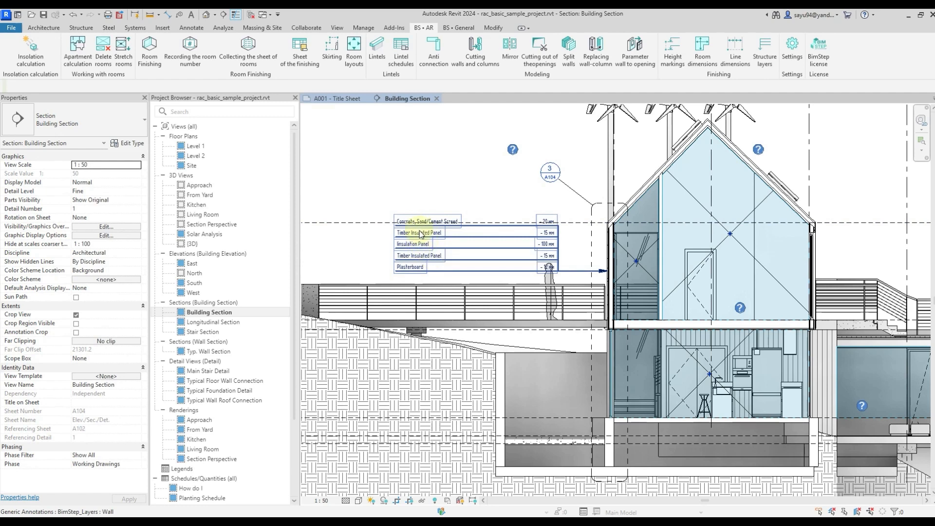
pyautogui.click(442, 249)
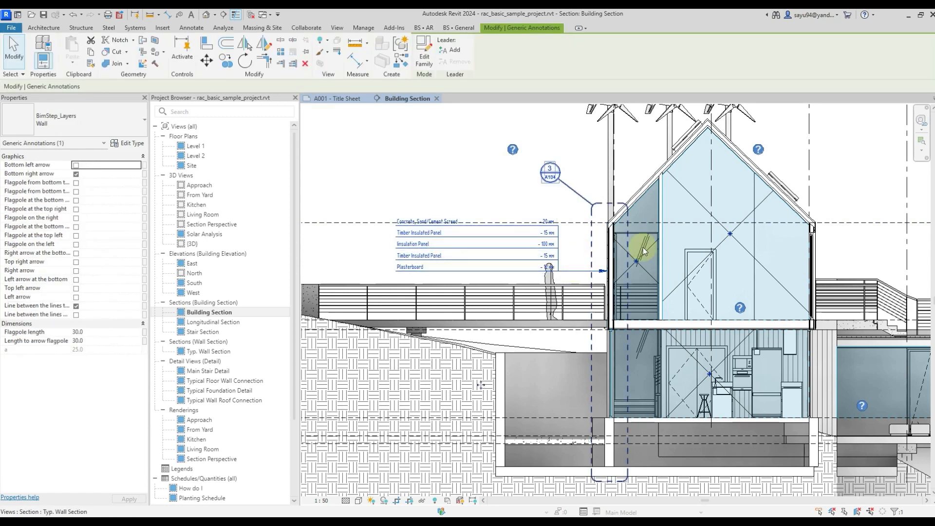
pyautogui.press('Escape')
# Start a Structure layers annotation on the roof slope near grid C, naming its type Roof with the left downward-pointing arrow
pyautogui.moveTo(711, 237); pyautogui.dragTo(553, 306, button='middle')
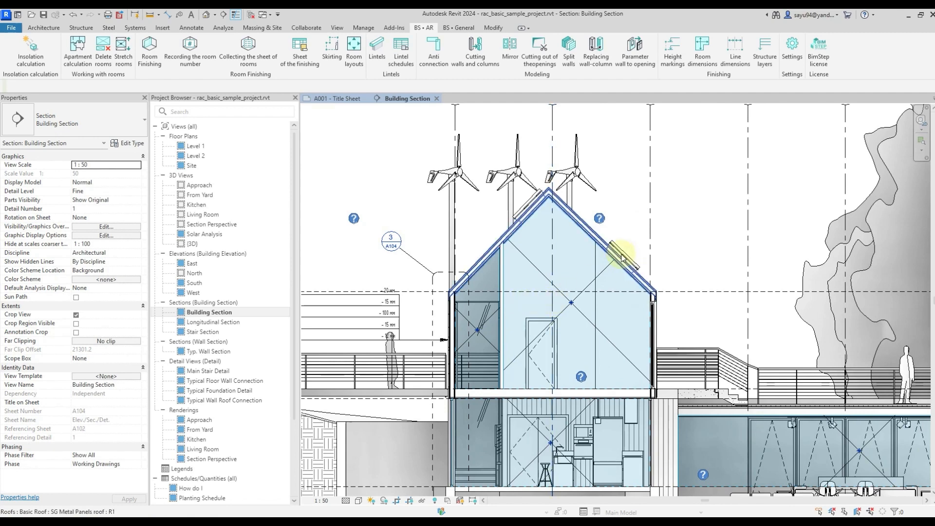
pyautogui.moveTo(652, 240); pyautogui.dragTo(580, 253, button='middle')
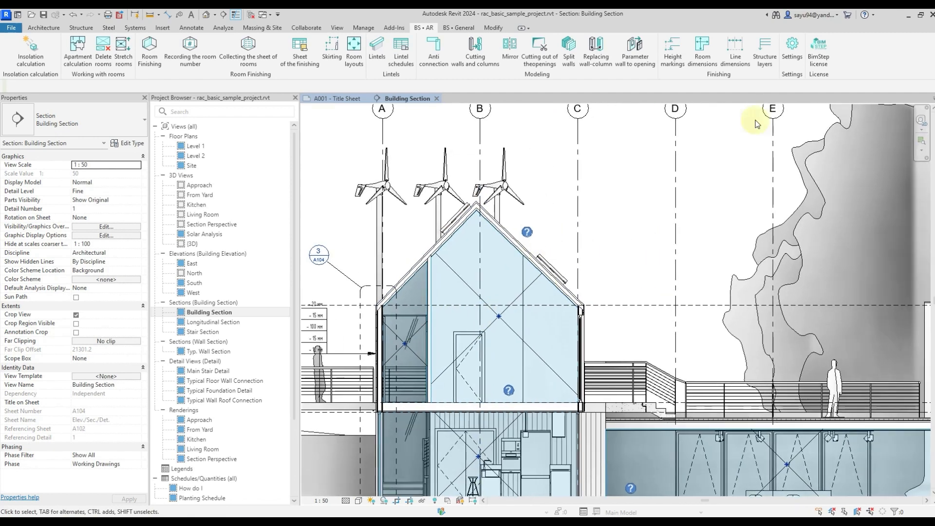
pyautogui.click(769, 60)
pyautogui.scroll(5, 544, 267)
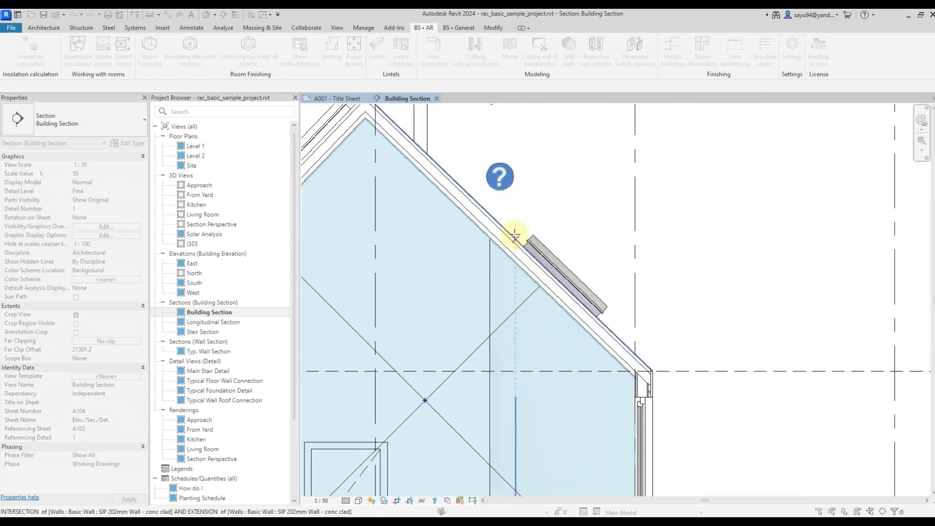
pyautogui.click(608, 326)
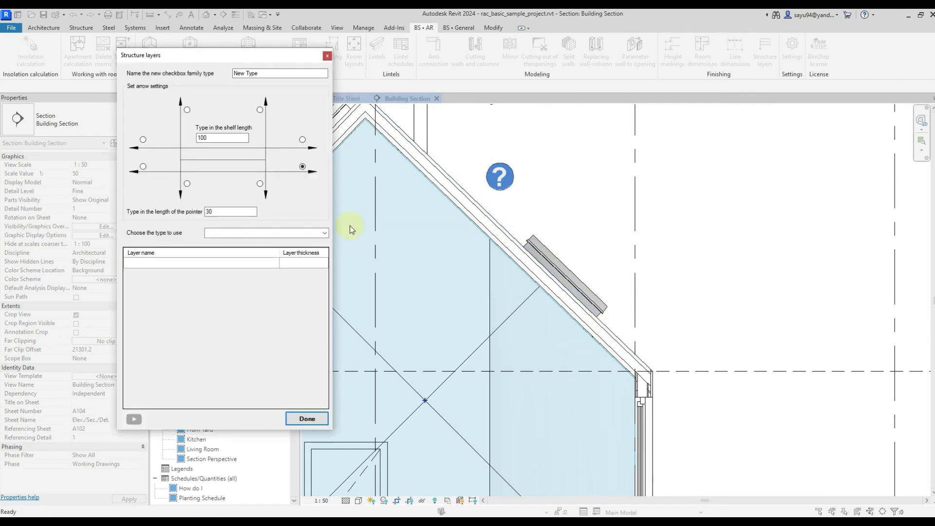
pyautogui.click(187, 184)
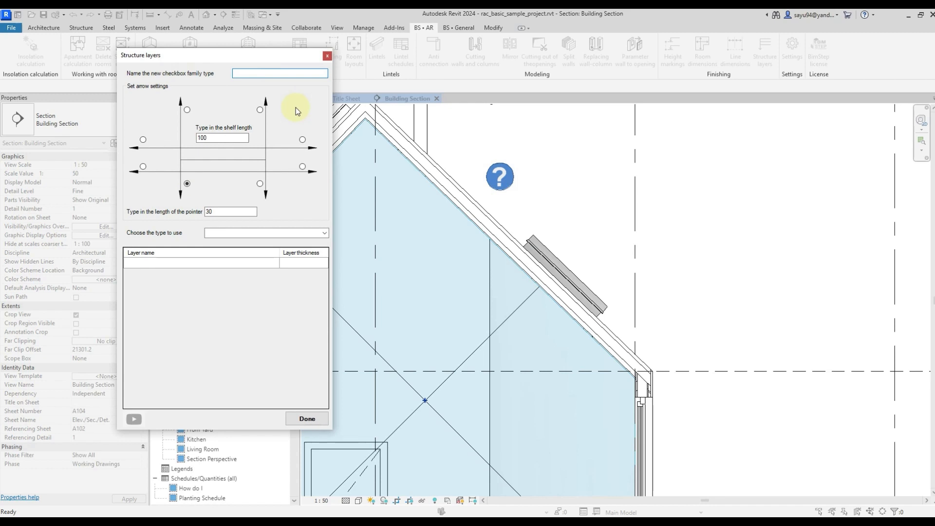
pyautogui.write('Roof')
# Create the roof annotation with layers Metal Standing Seam 40, Softwood 100, Wood - Furring 50 and Gypsum Wall Board 12
pyautogui.click(242, 262)
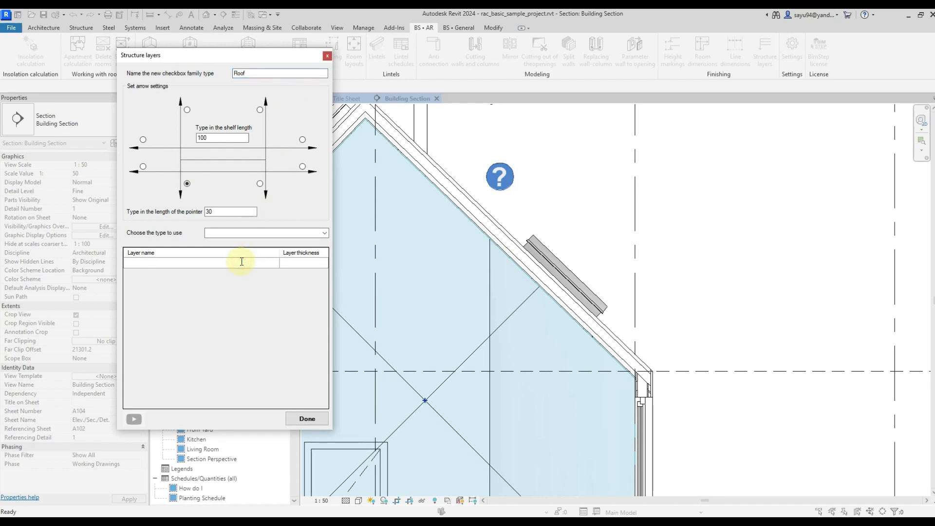
pyautogui.click(220, 275)
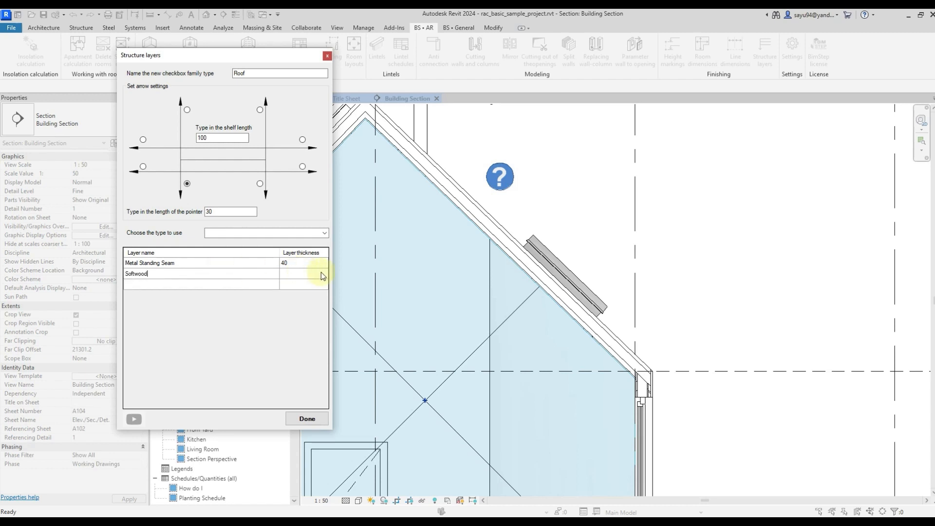
pyautogui.click(307, 272)
pyautogui.write('10')
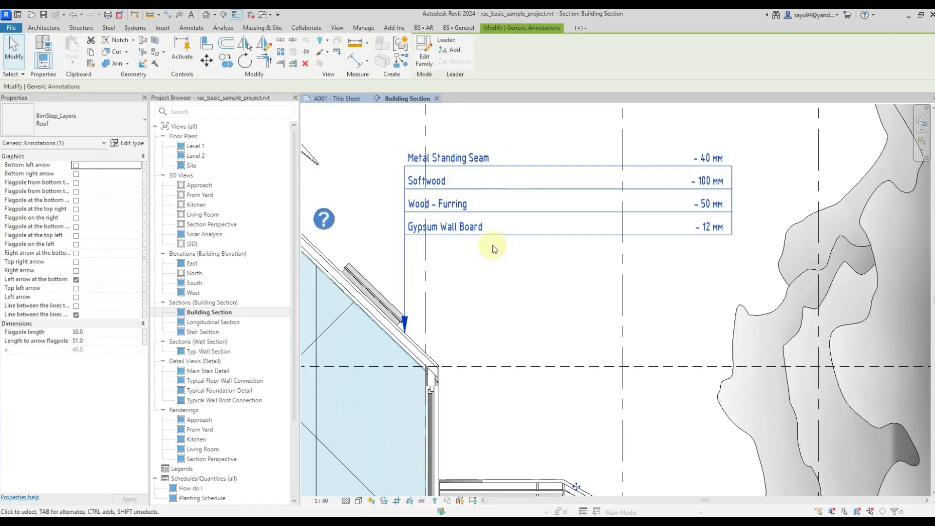
pyautogui.click(423, 253)
# Start a Structure layers annotation on the outer face of the upper-floor wall at grid C
pyautogui.moveTo(423, 253)
pyautogui.mouseDown(button='middle')
pyautogui.moveTo(536, 279)
pyautogui.moveTo(530, 272)
pyautogui.mouseUp(button='middle')
pyautogui.scroll(-4, 529, 273)
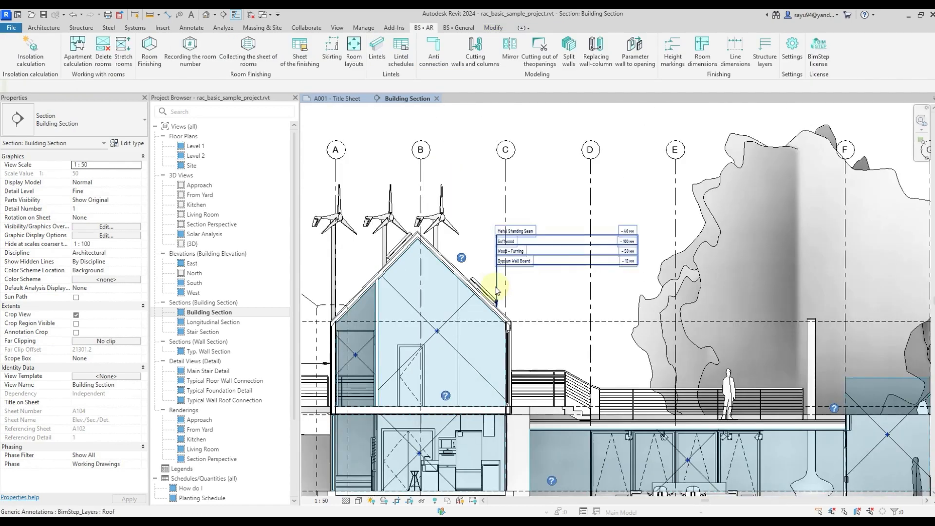
pyautogui.moveTo(480, 239); pyautogui.dragTo(526, 239, button='middle')
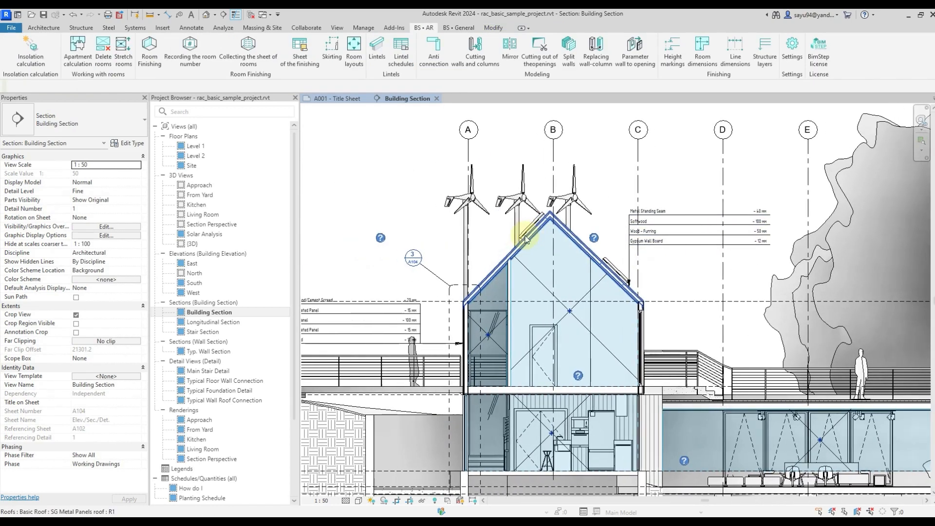
pyautogui.moveTo(475, 212); pyautogui.dragTo(527, 221, button='middle')
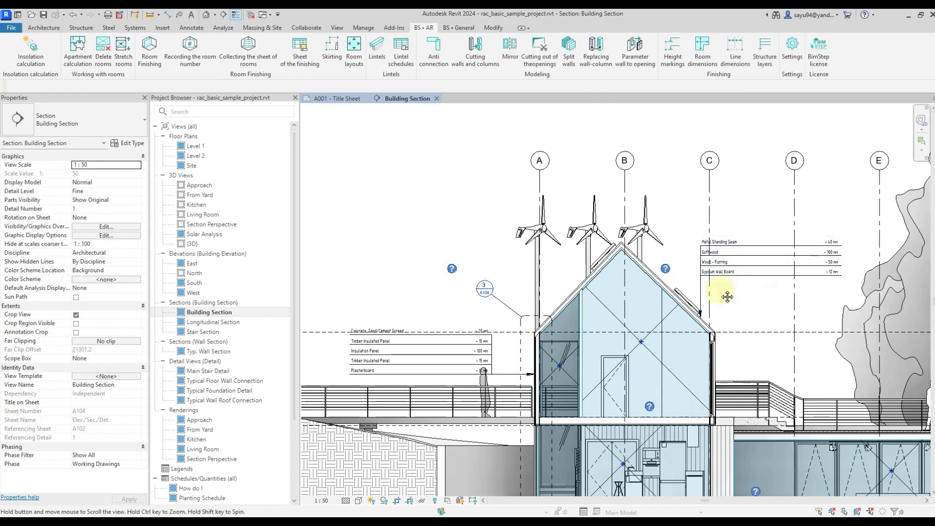
pyautogui.moveTo(667, 294); pyautogui.dragTo(597, 203, button='middle')
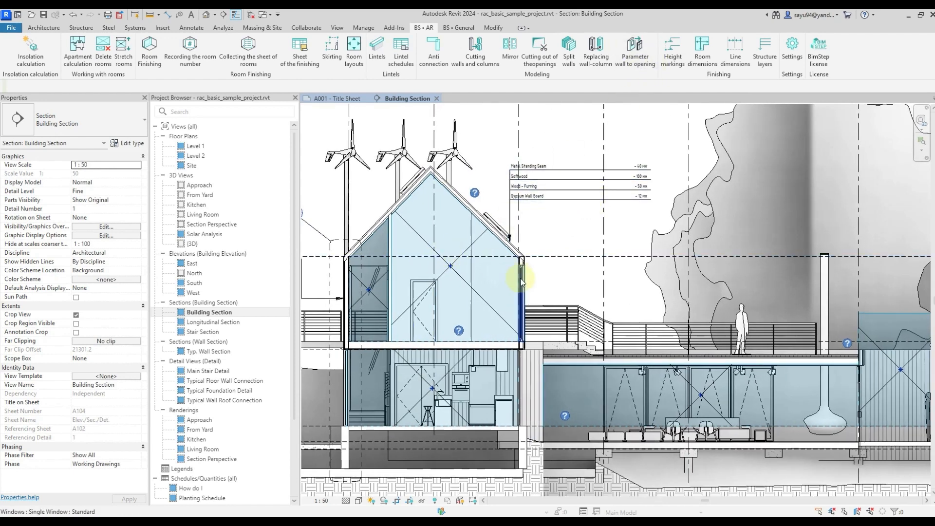
pyautogui.click(764, 54)
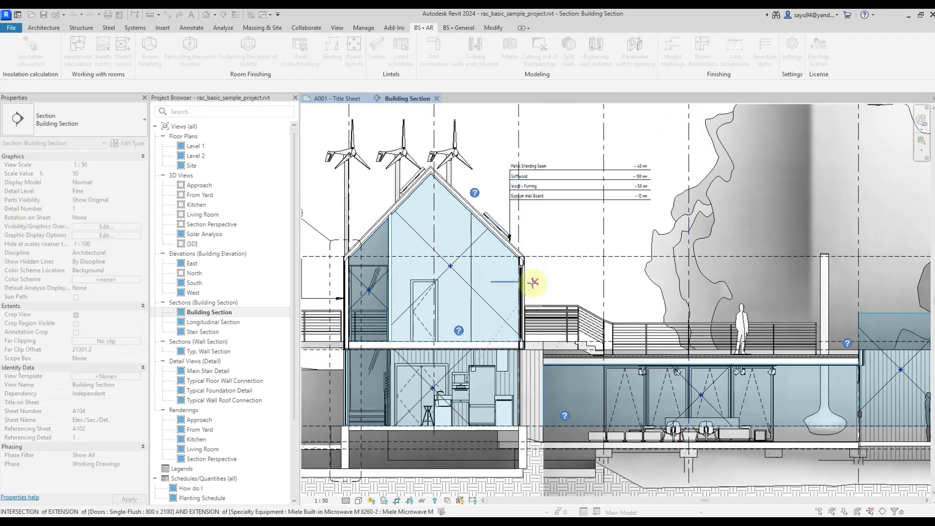
pyautogui.scroll(5, 524, 286)
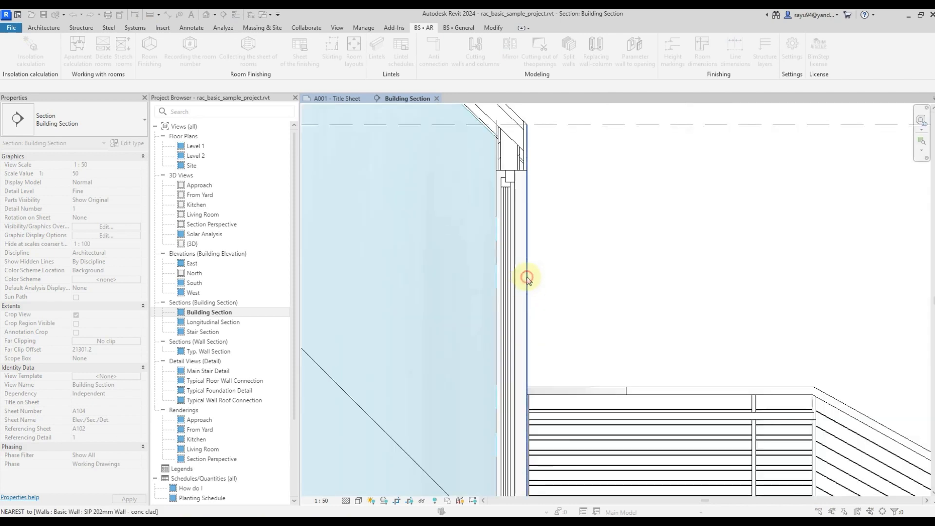
pyautogui.click(528, 278)
# Create the wall annotation from the saved Wall type, using the lower left-pointing arrow
pyautogui.click(316, 233)
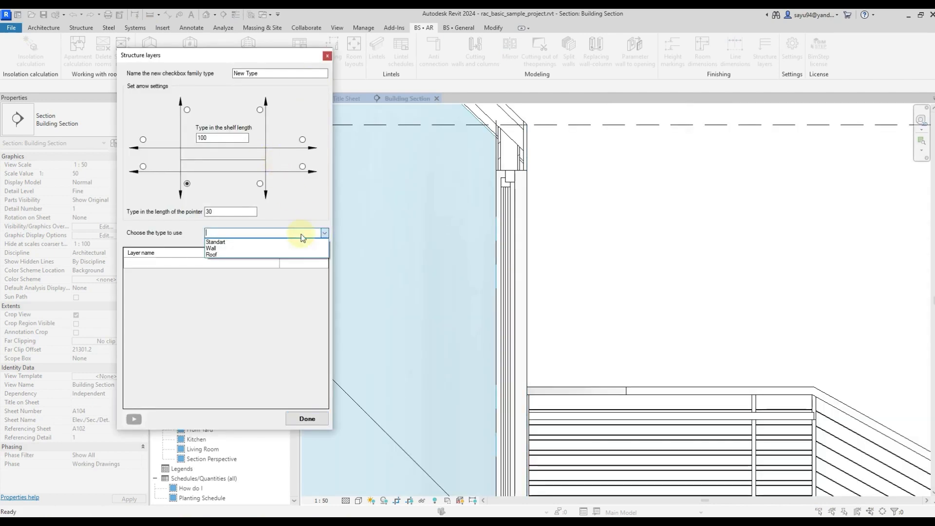
pyautogui.click(216, 248)
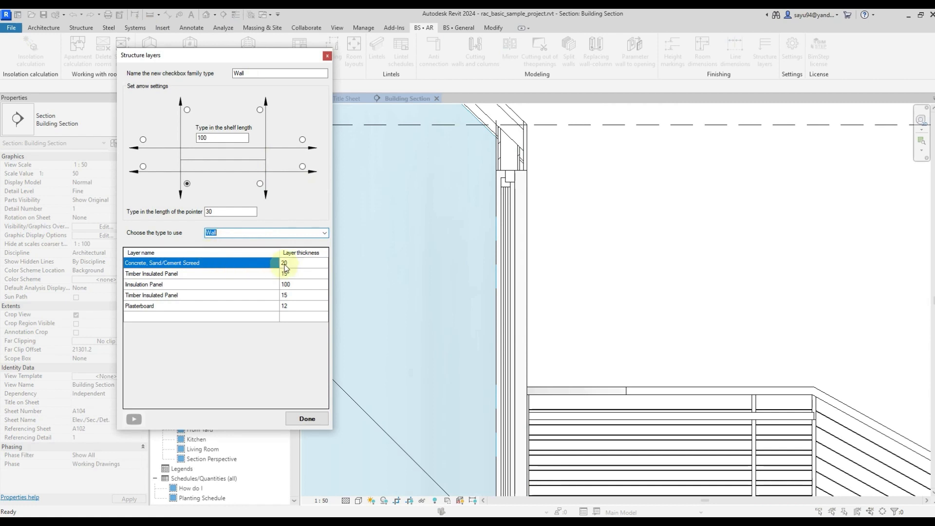
pyautogui.click(142, 166)
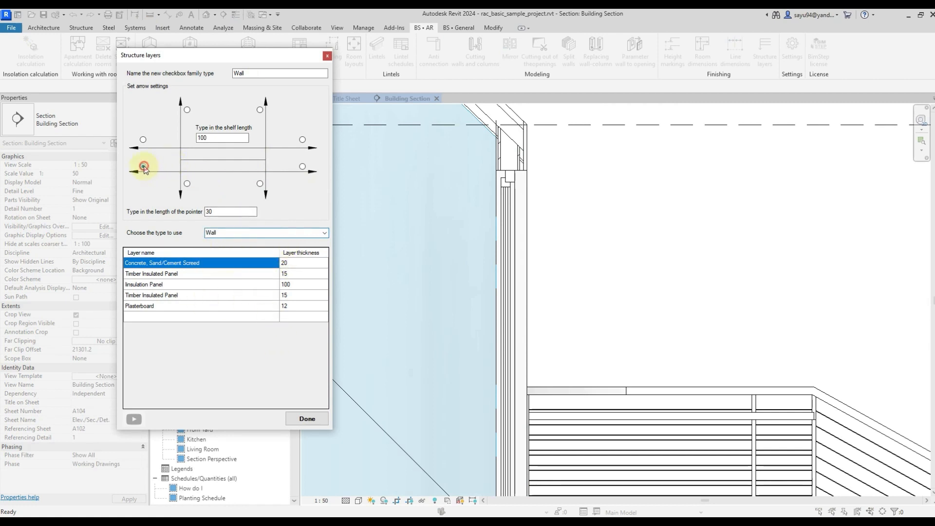
pyautogui.click(307, 418)
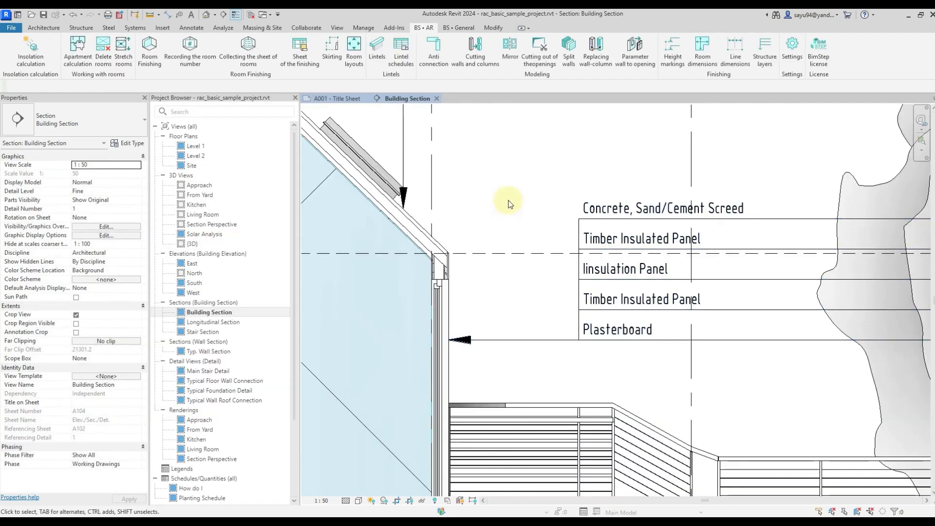
# Start another Structure layers annotation on the roof slope between grids A and B
pyautogui.scroll(-2, 509, 200)
pyautogui.click(605, 251)
pyautogui.moveTo(642, 263); pyautogui.dragTo(704, 271, button='middle')
pyautogui.scroll(-2, 704, 272)
pyautogui.click(463, 199)
pyautogui.moveTo(453, 196); pyautogui.dragTo(583, 237, button='middle')
pyautogui.scroll(2, 527, 232)
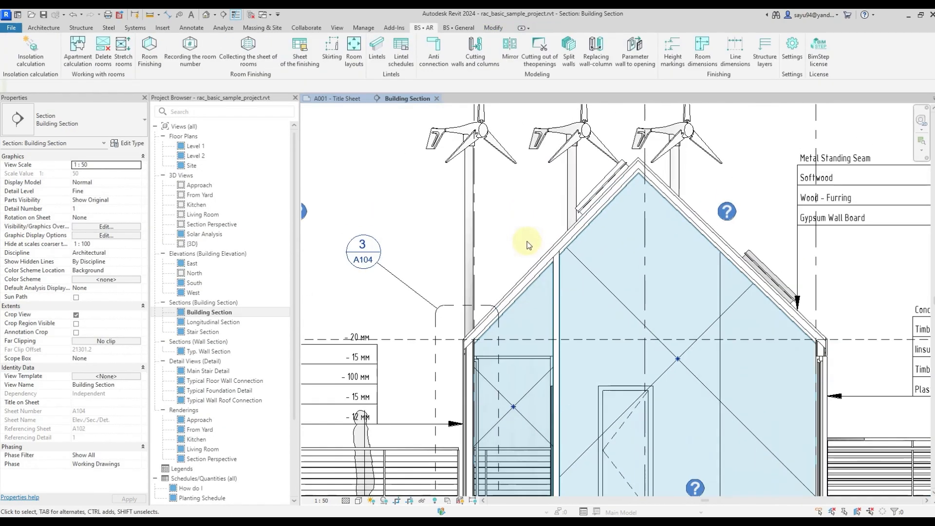
pyautogui.click(775, 66)
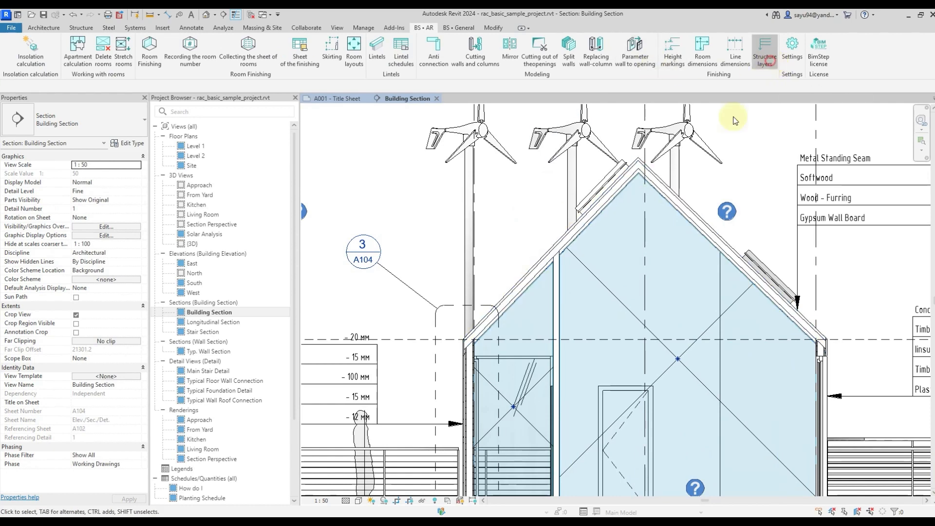
pyautogui.click(520, 279)
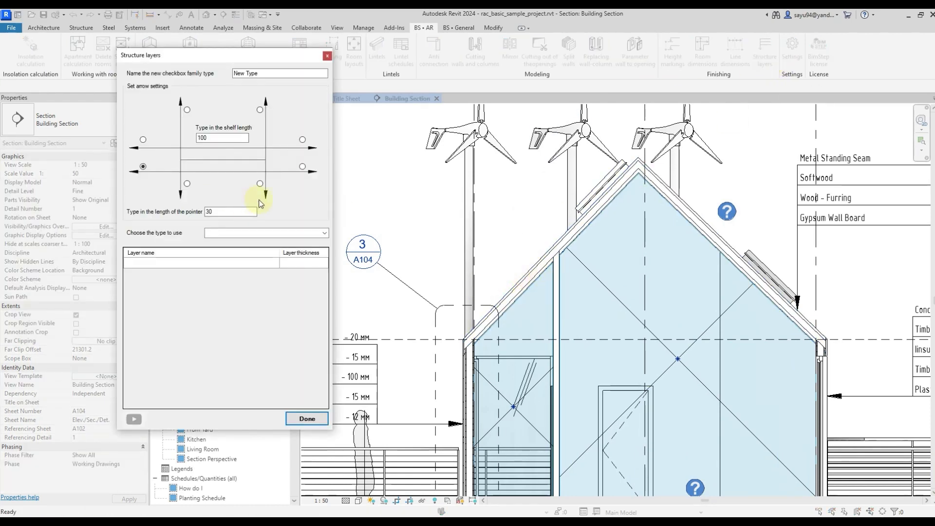
# Create the roof annotation from the saved Roof type, using the right downward-pointing arrow
pyautogui.click(324, 233)
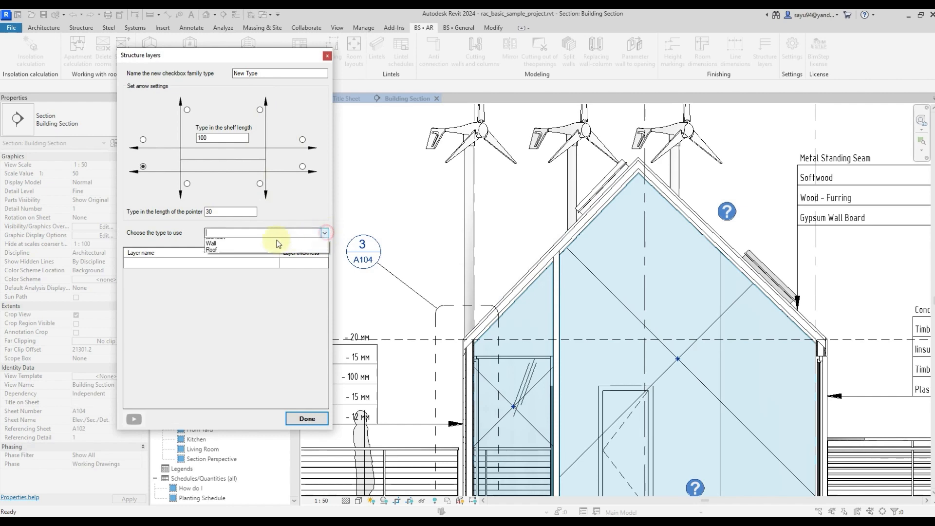
pyautogui.click(245, 252)
pyautogui.click(260, 184)
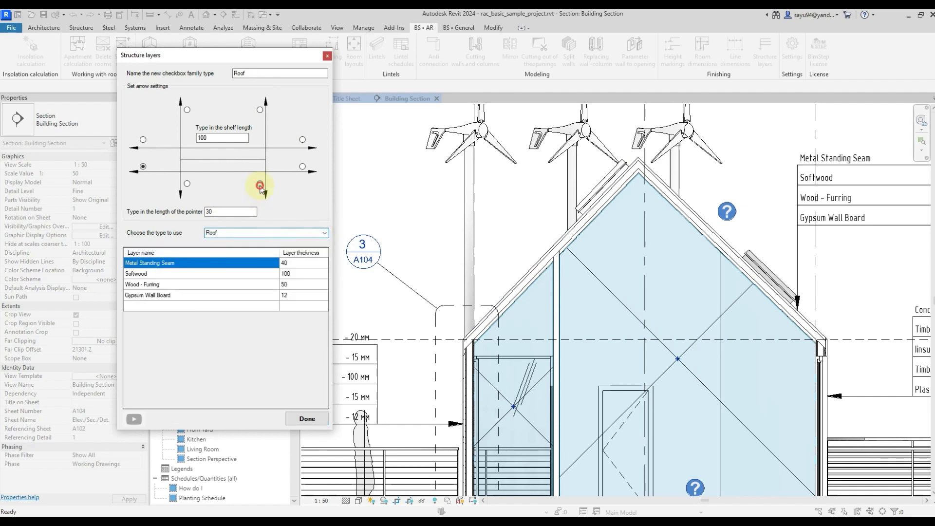
pyautogui.click(307, 419)
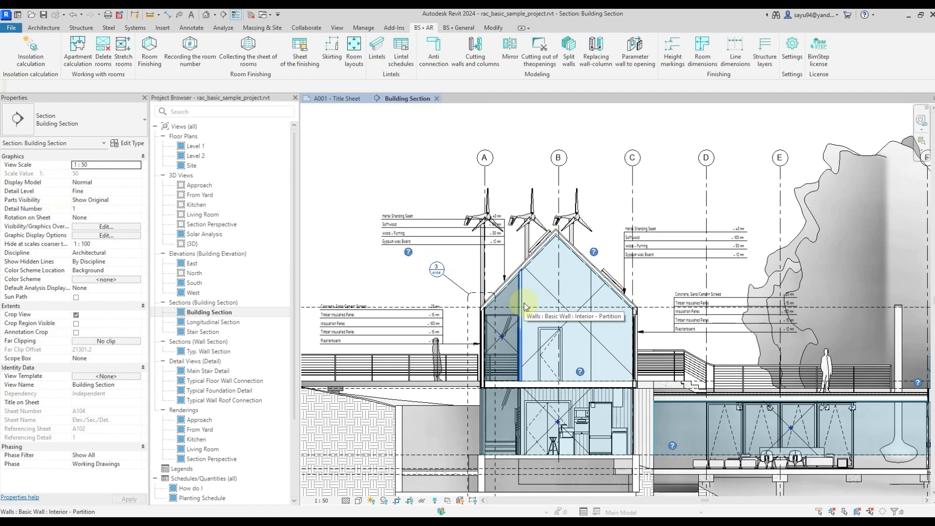